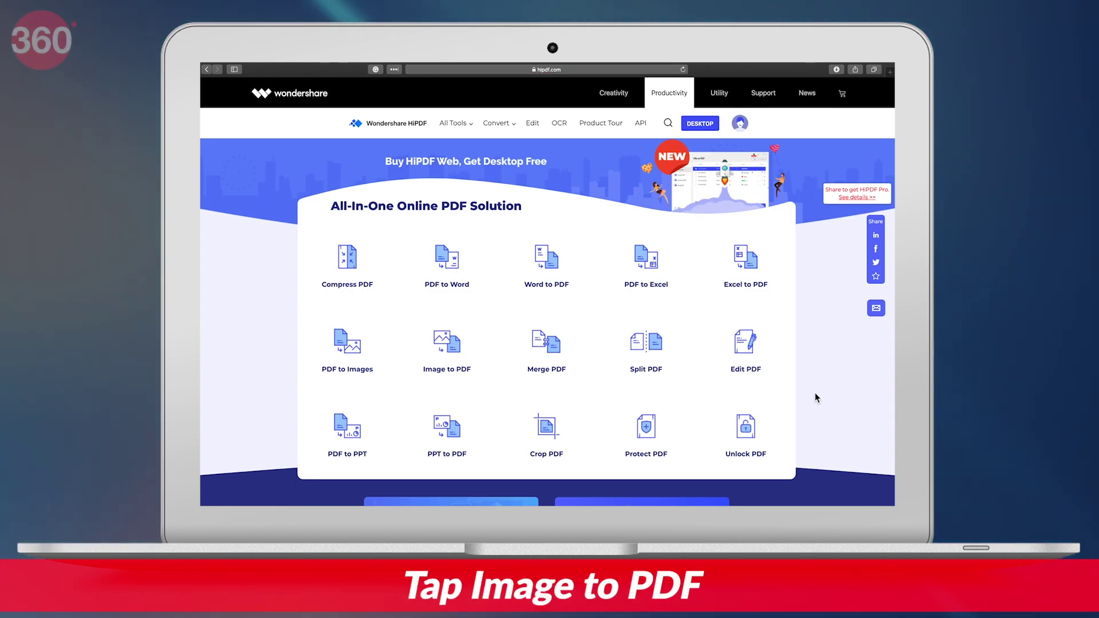
# - Open HiPDF's JPG to PDF converter and upload Sample_Image.jpg from Downloads
pyautogui.click(463, 373)
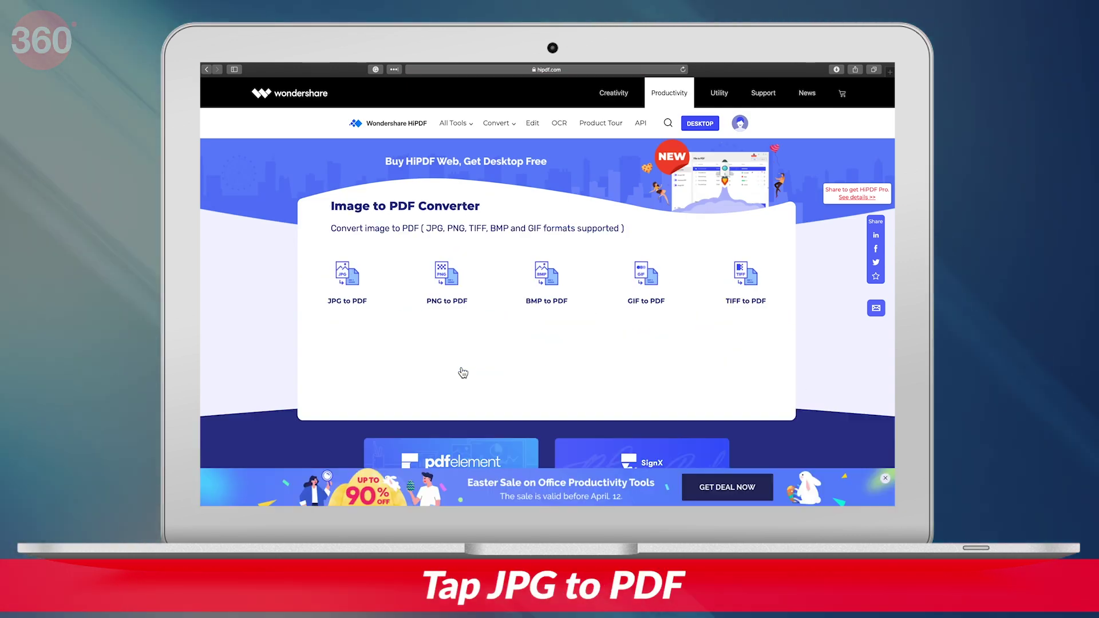
pyautogui.click(367, 299)
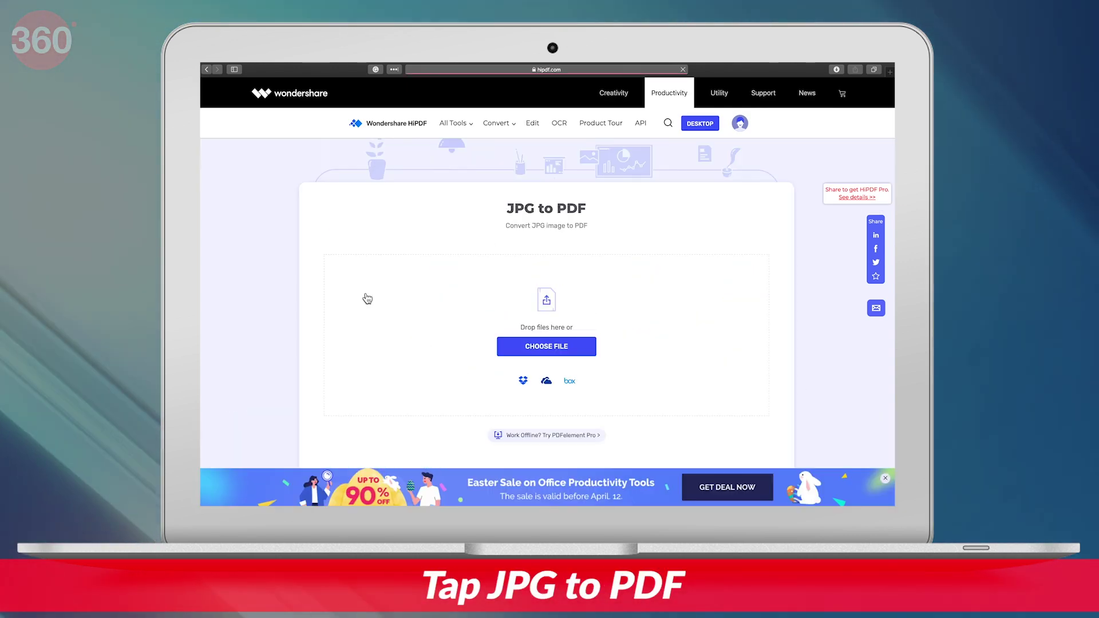
pyautogui.click(587, 351)
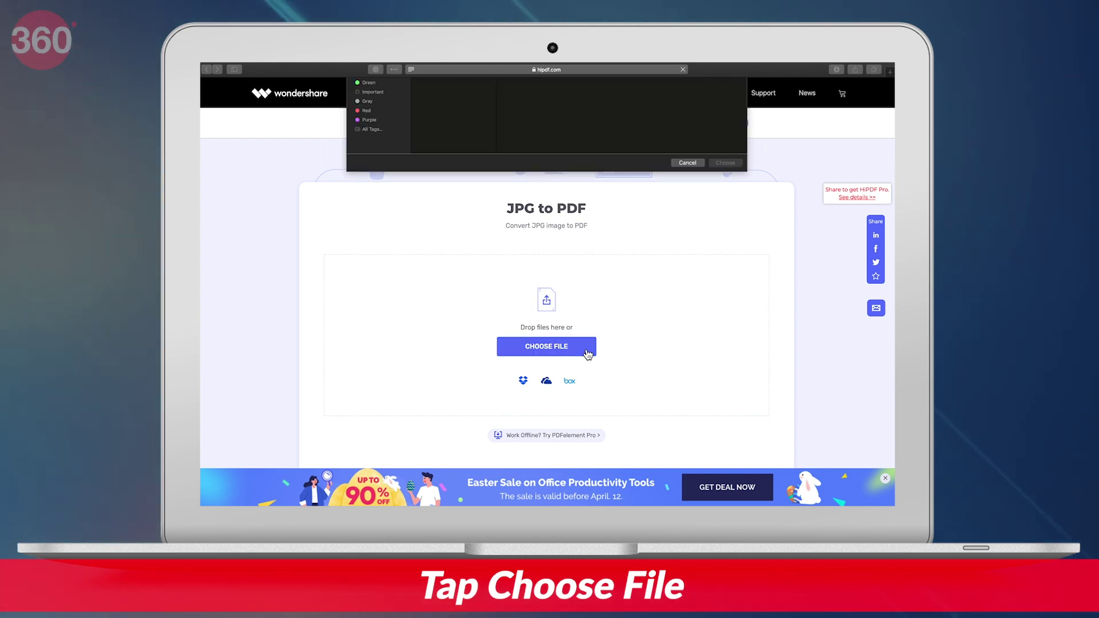
pyautogui.click(449, 107)
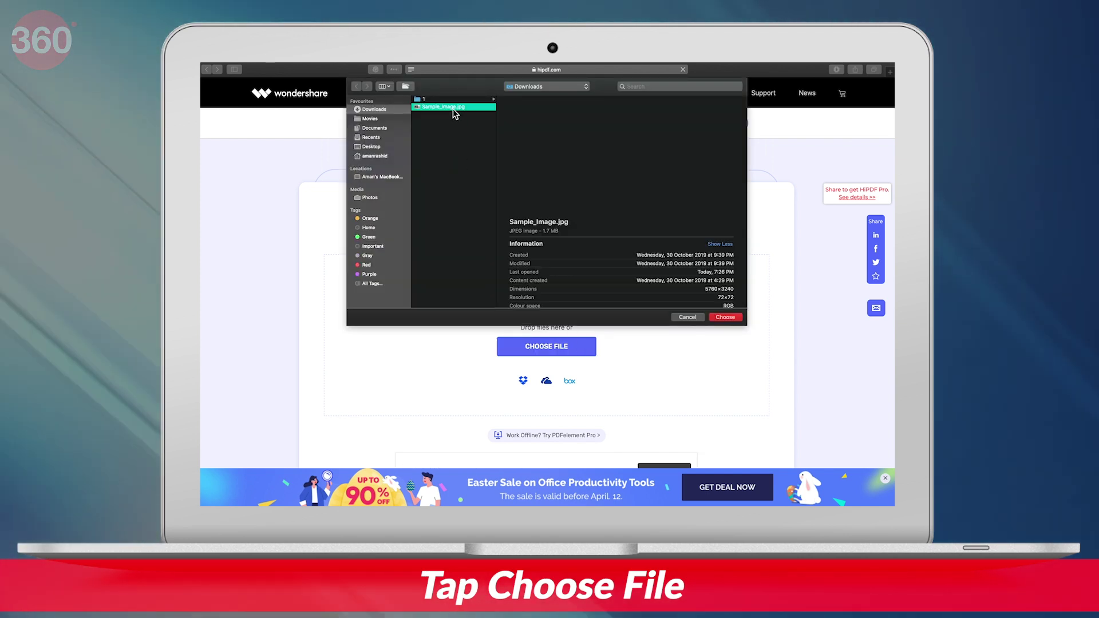
pyautogui.click(725, 316)
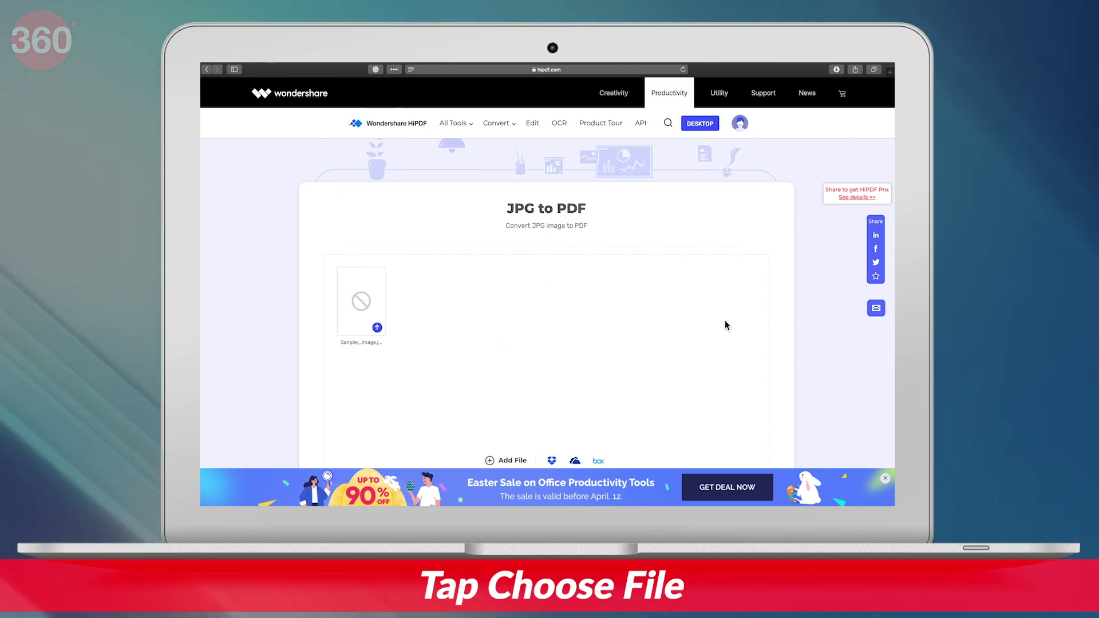
# - Convert the uploaded Sample_Image.jpg to PDF and download the result
pyautogui.scroll(-2, 657, 357)
pyautogui.click(546, 430)
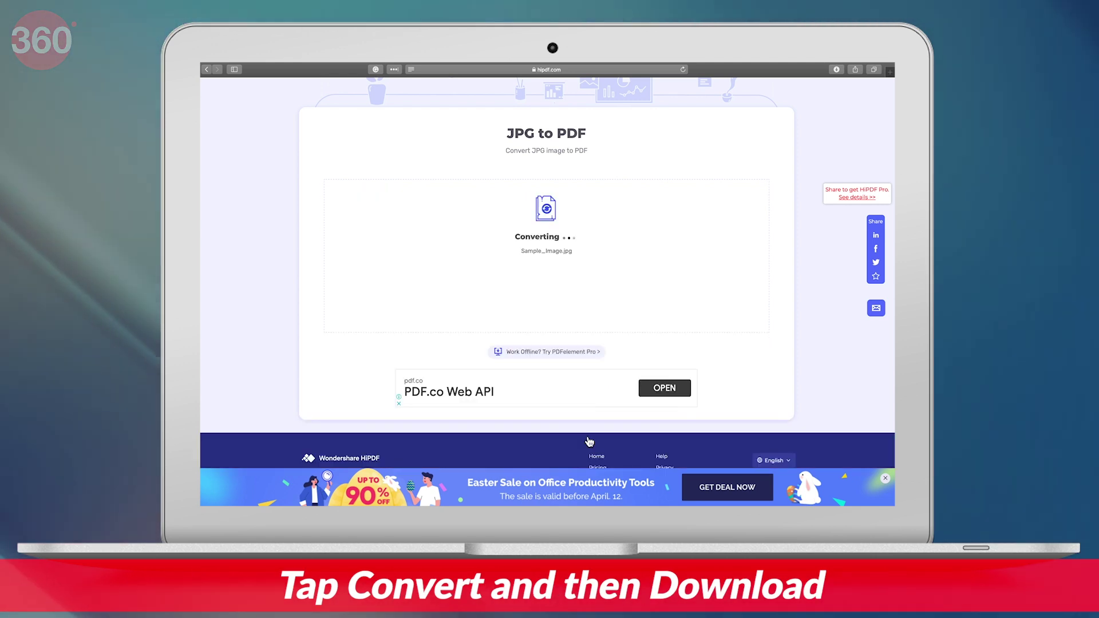
pyautogui.scroll(2, 543, 257)
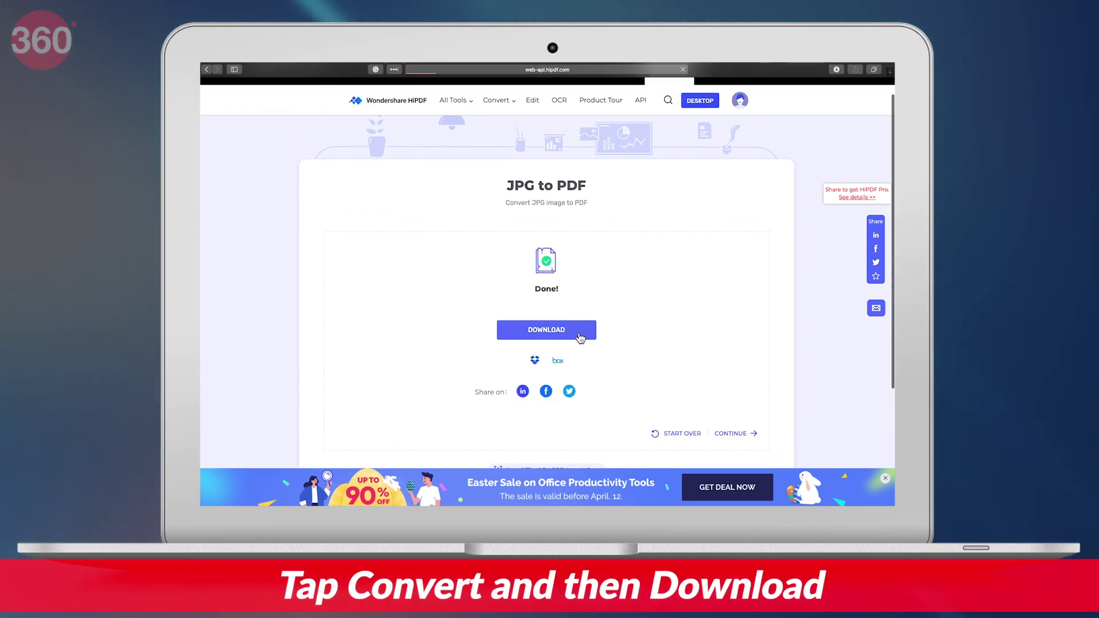
pyautogui.click(580, 338)
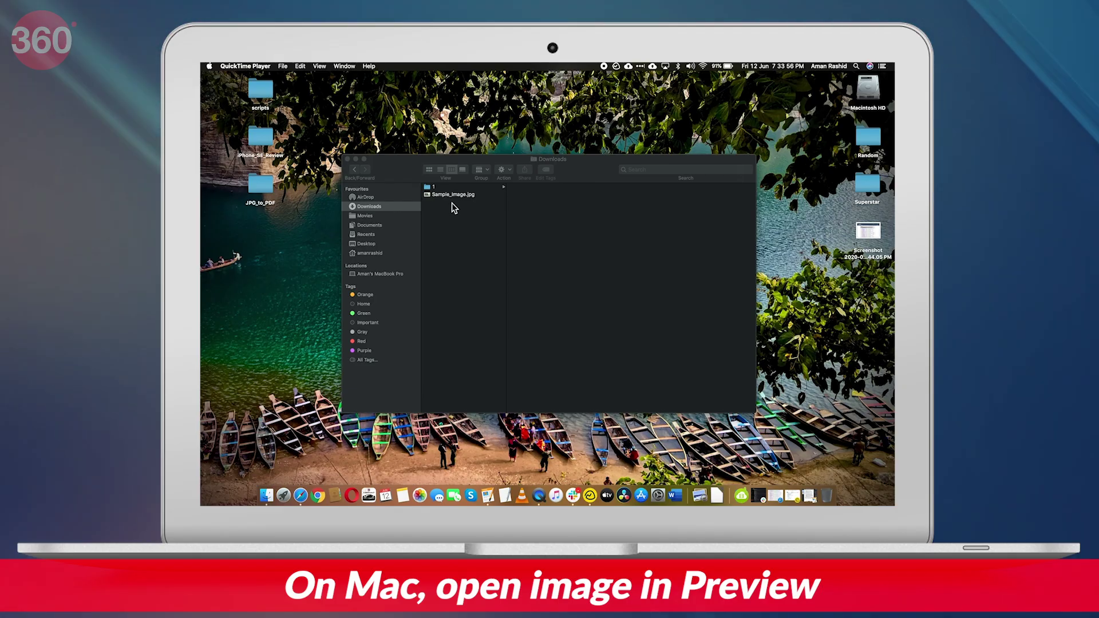
# - Open Sample_Image.jpg in Preview and export it as a PDF named Sample_Image
pyautogui.click(454, 199)
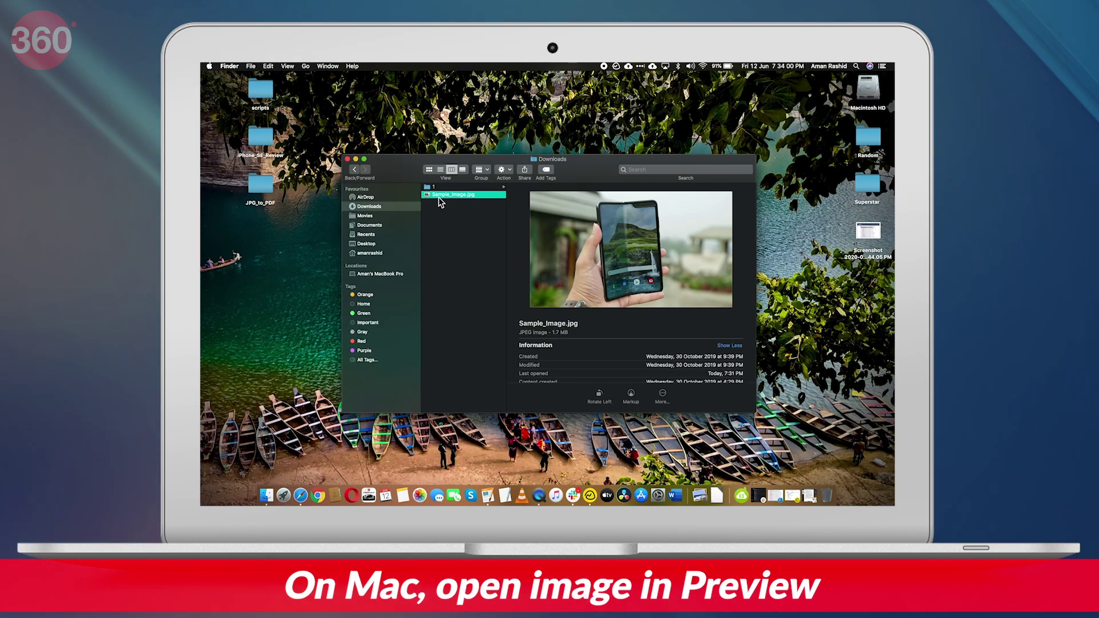
pyautogui.doubleClick(443, 195)
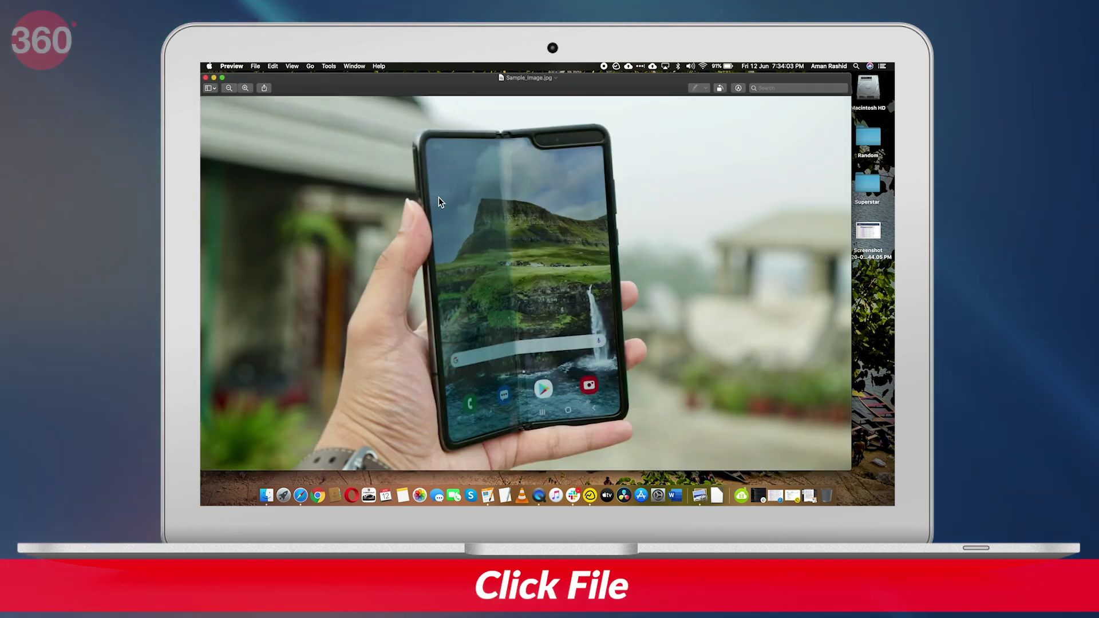
pyautogui.click(255, 66)
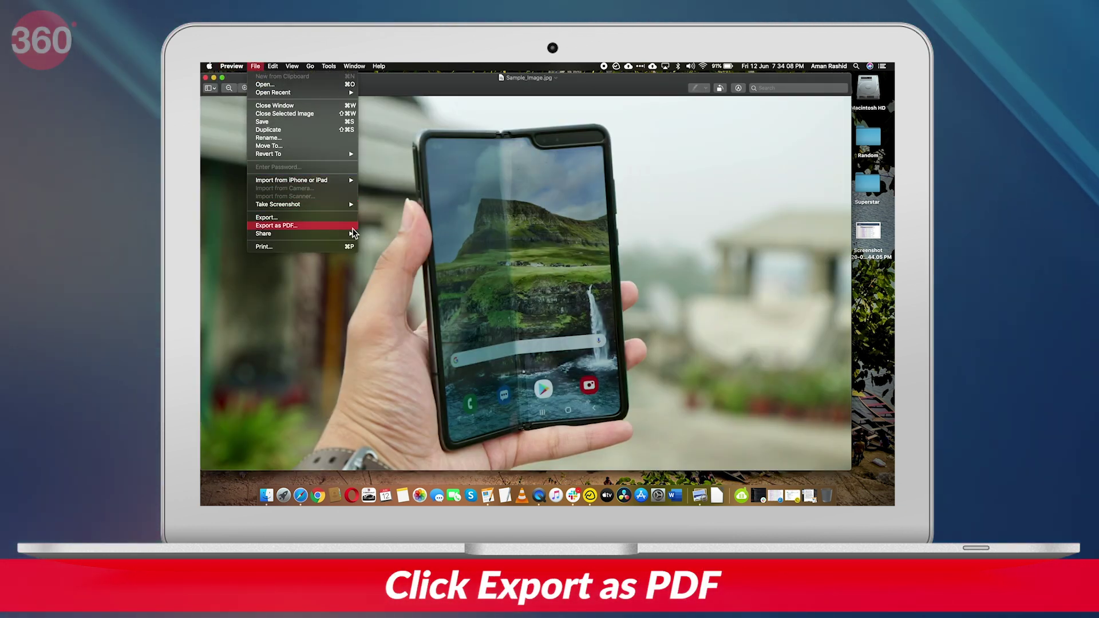
pyautogui.click(352, 228)
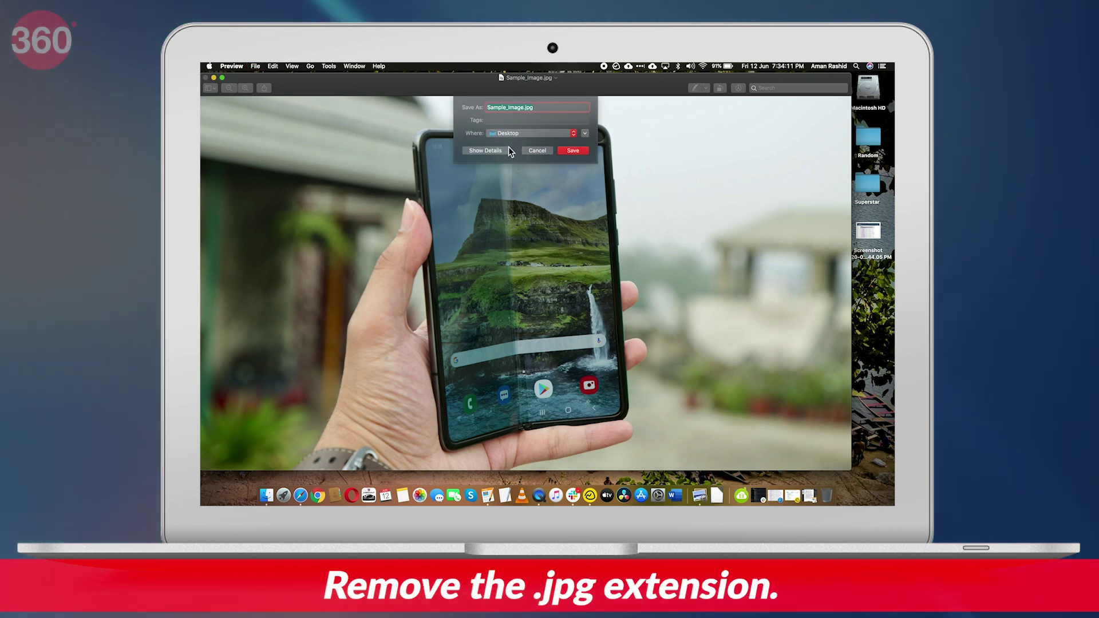
pyautogui.press('Right')
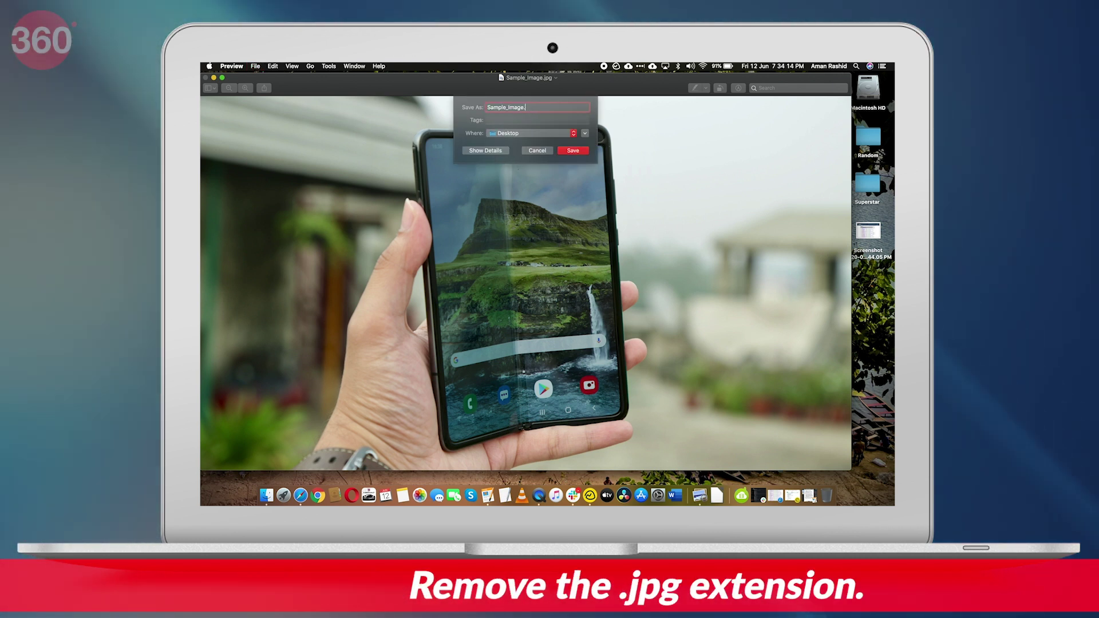
# - Save Sample_Image.pdf to the Desktop, then move it into Downloads
pyautogui.click(584, 152)
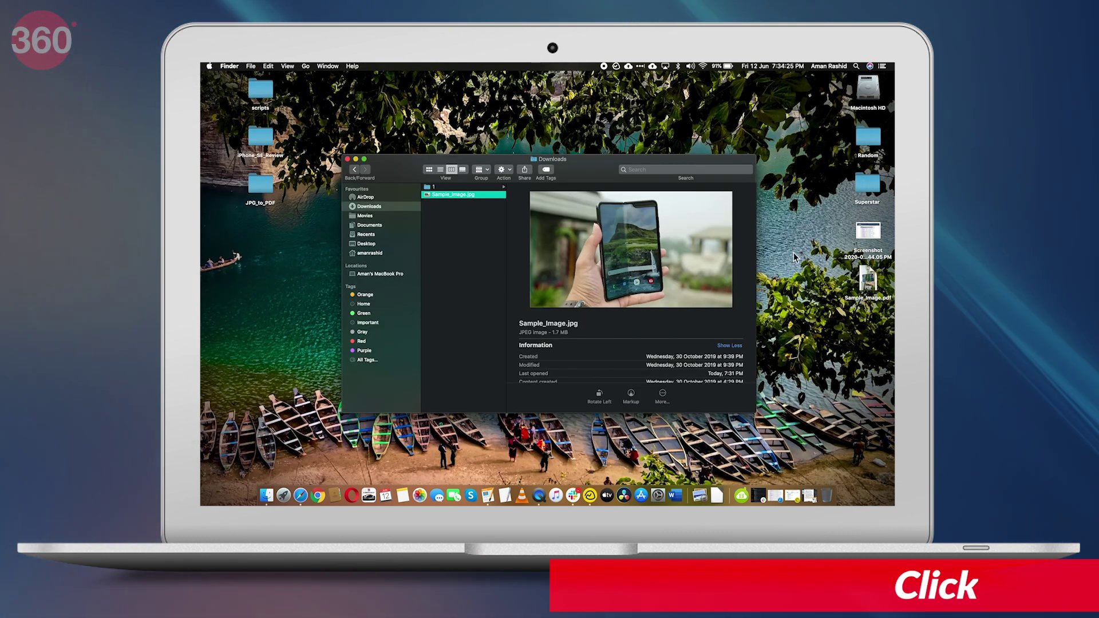
pyautogui.moveTo(868, 279); pyautogui.dragTo(473, 266)
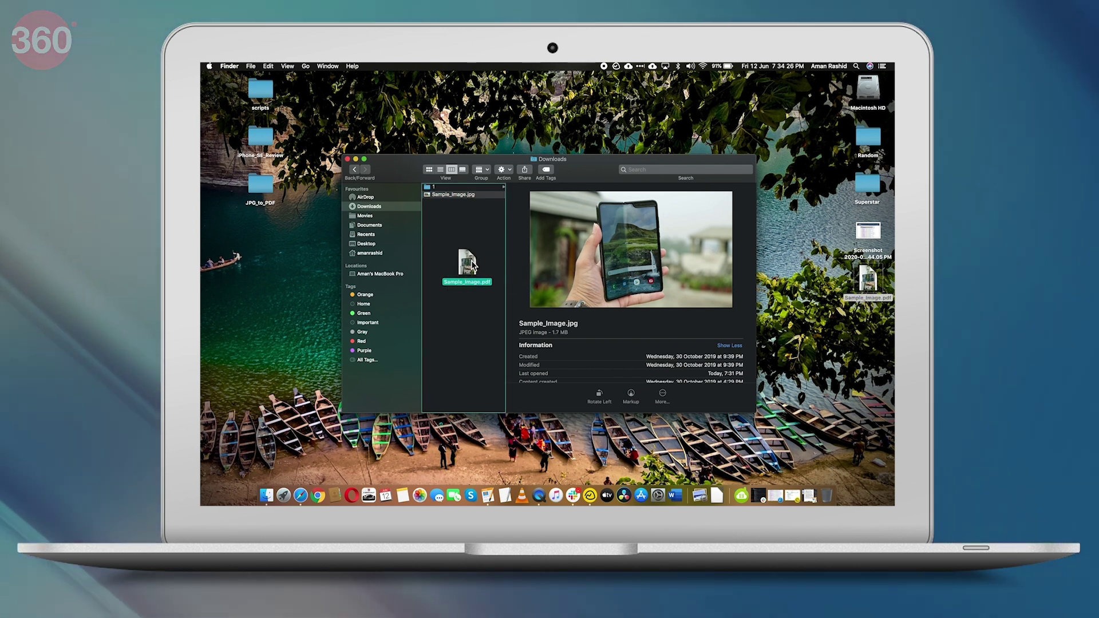
pyautogui.click(473, 266)
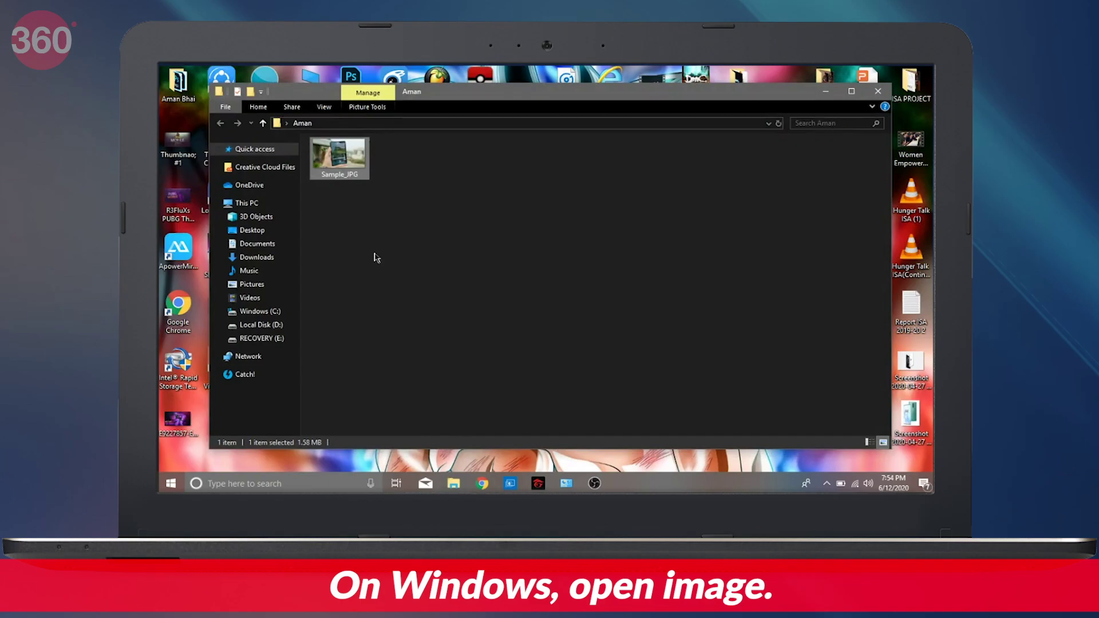
# - Print Sample_JPG from Photos using the Microsoft Print to PDF printer
pyautogui.doubleClick(340, 156)
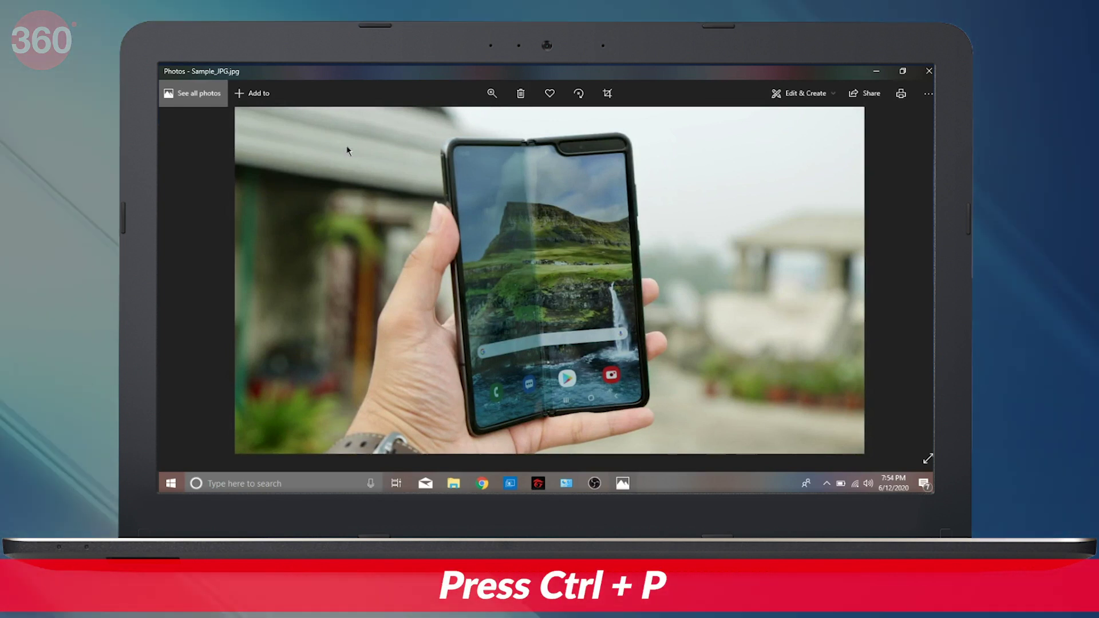
pyautogui.hotkey('ctrl', 'p')
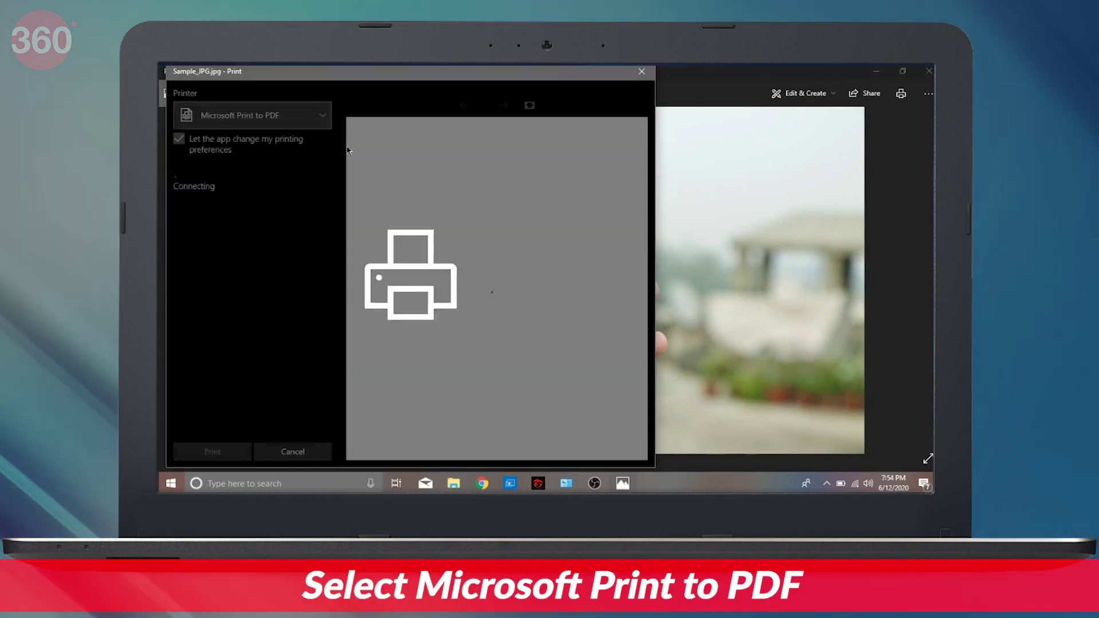
pyautogui.click(265, 124)
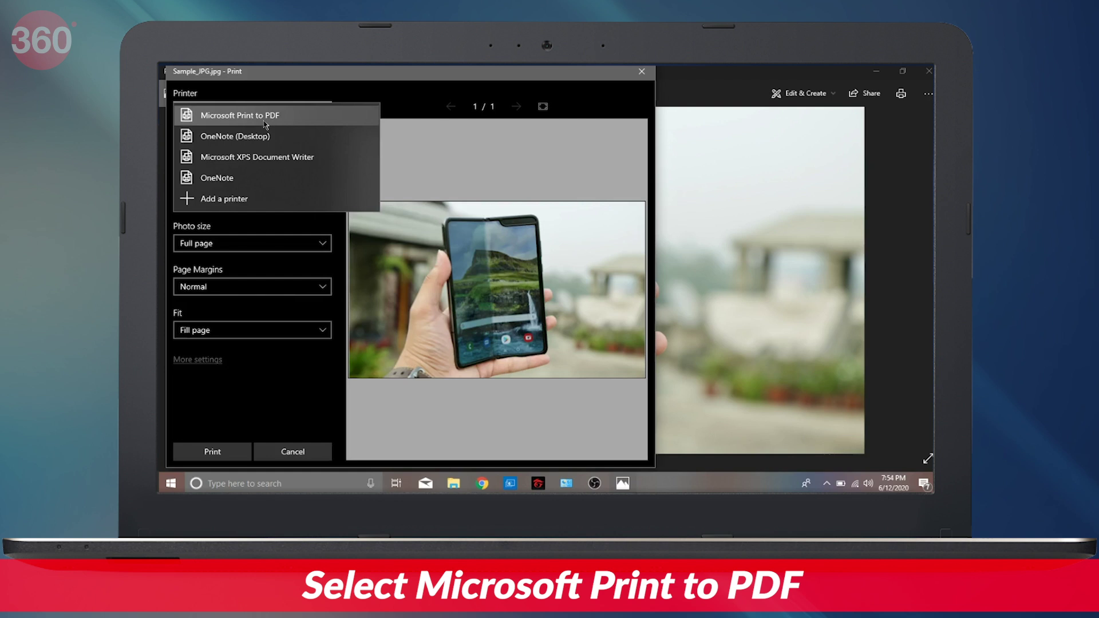
pyautogui.click(264, 121)
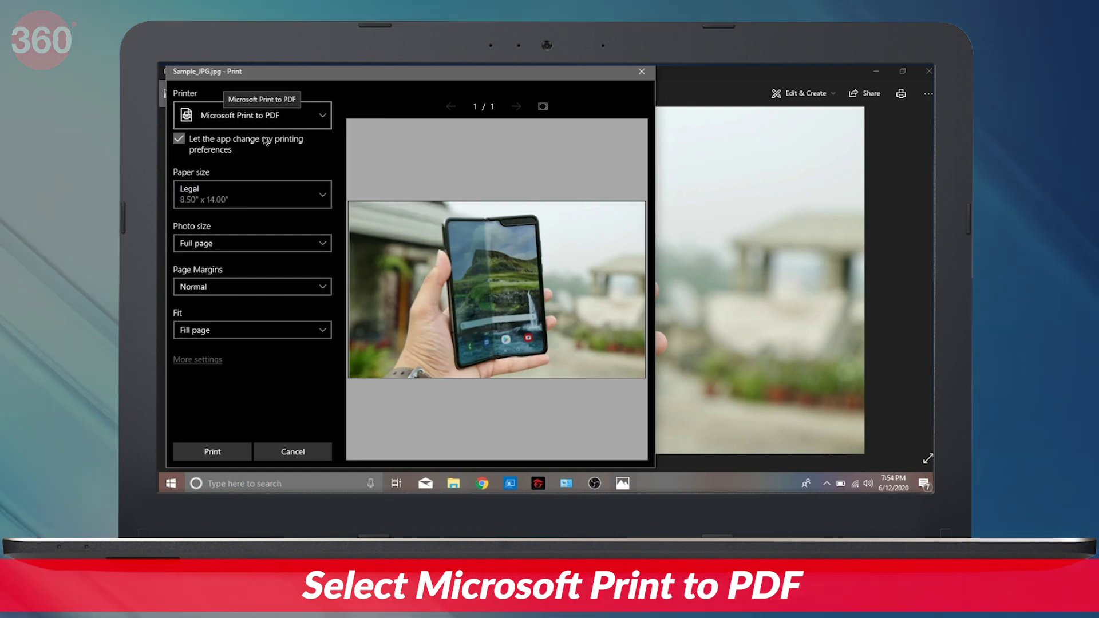
pyautogui.click(233, 456)
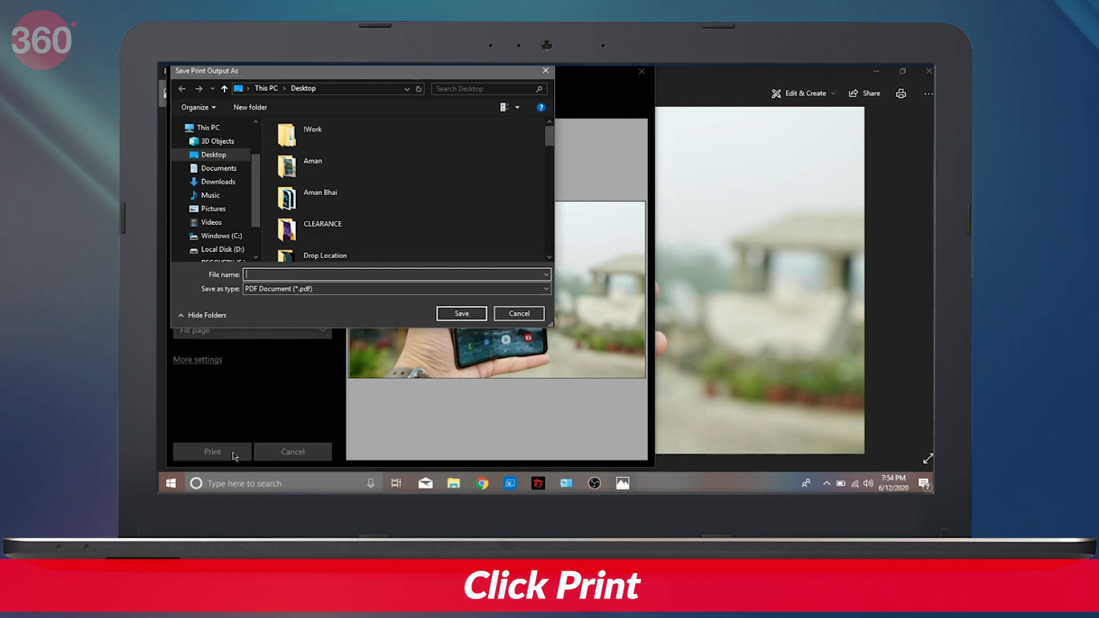
pyautogui.click(461, 314)
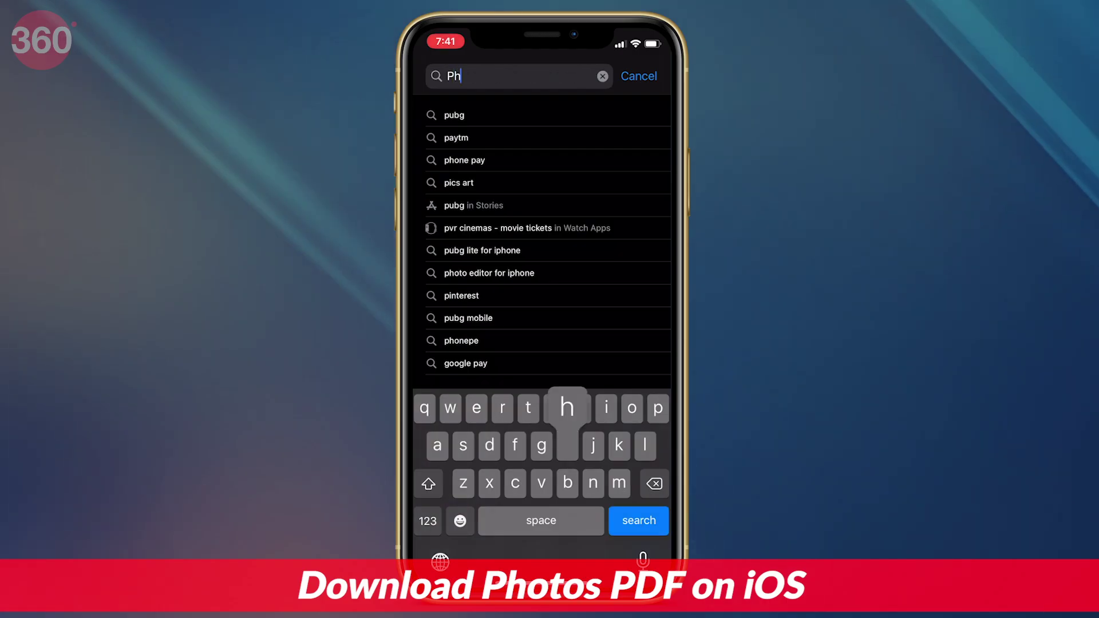
# - Search 'Photos PDF' and download the Photos PDF: Scanner Converter app
pyautogui.write('otos PDF')
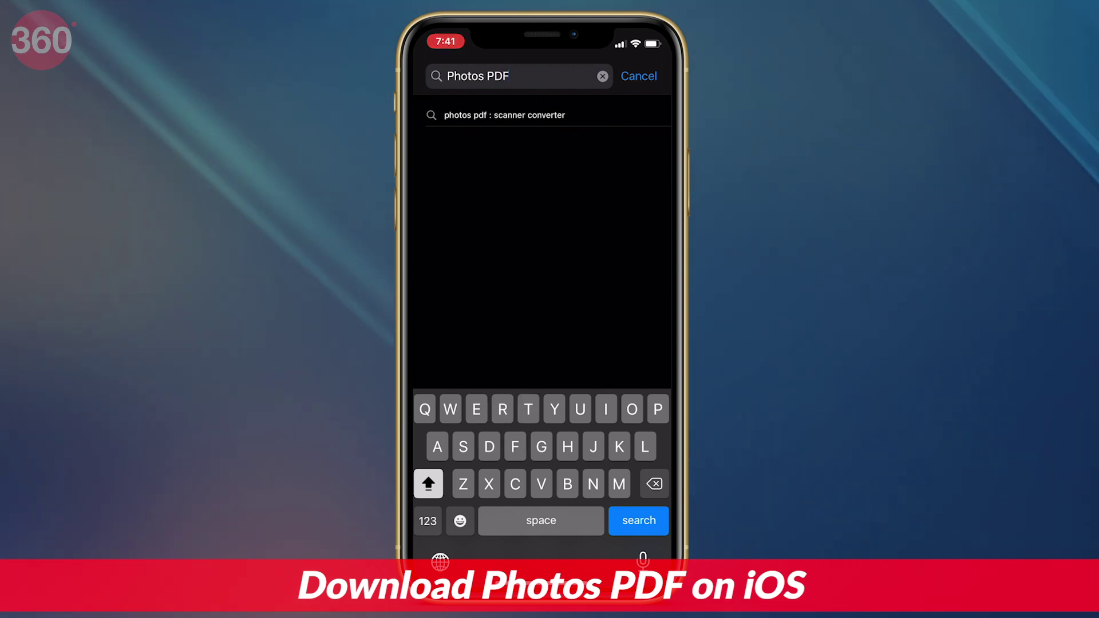
pyautogui.click(504, 115)
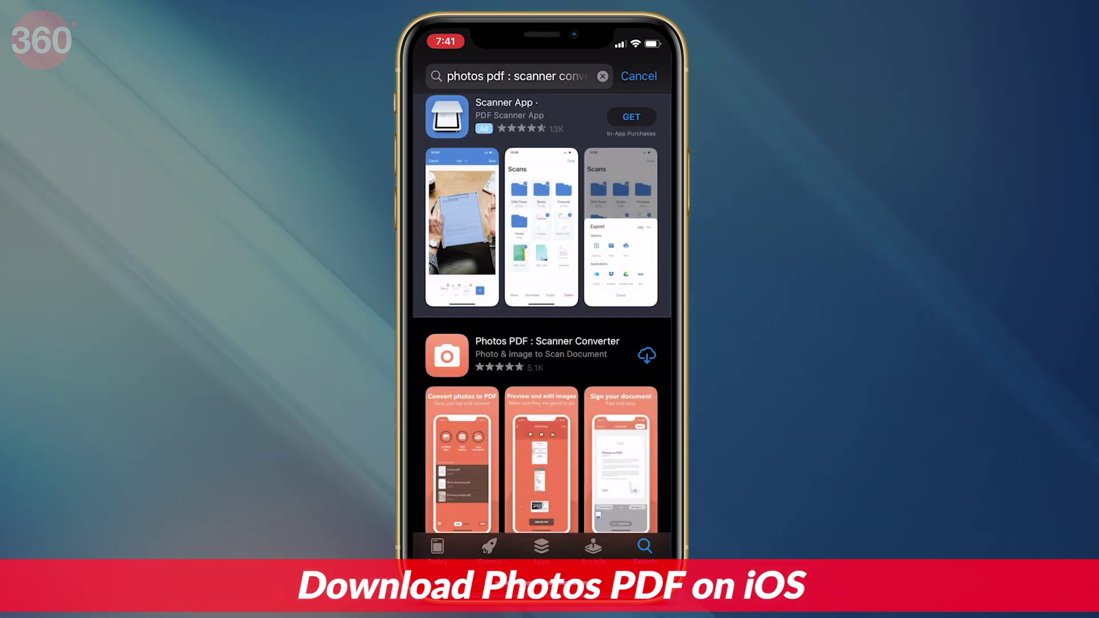
pyautogui.click(547, 354)
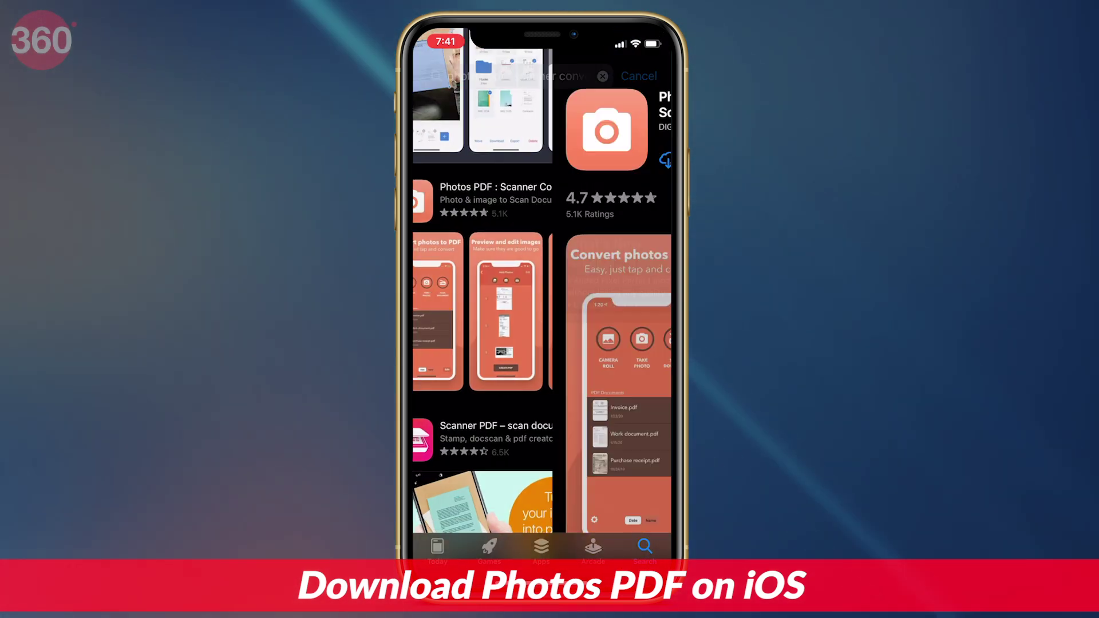
pyautogui.click(524, 160)
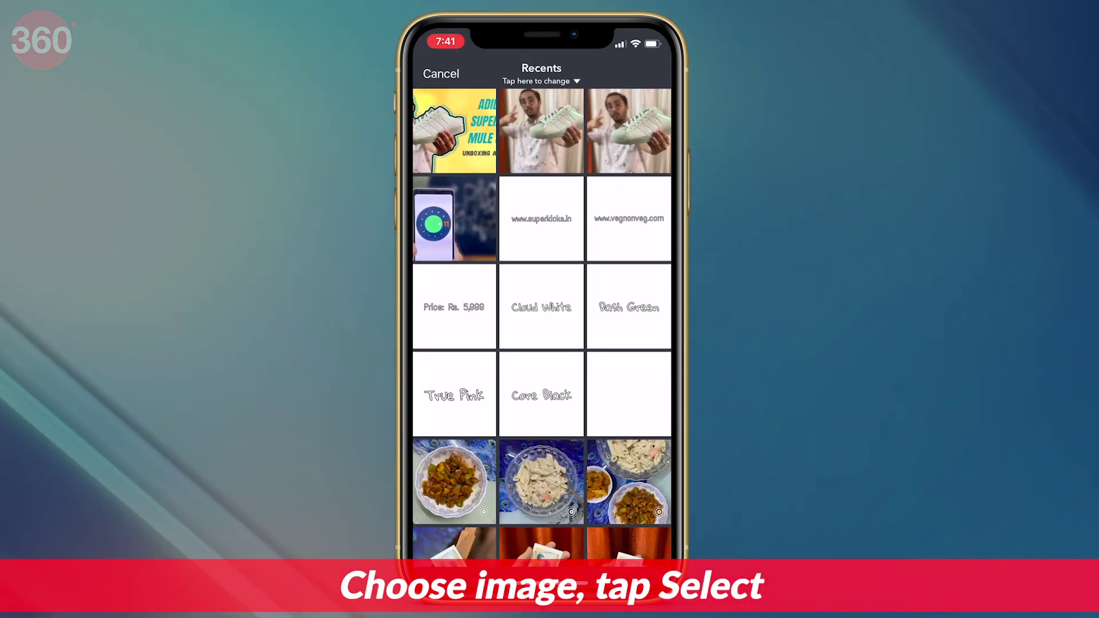
# - Add the tilted polaroid photo to a new document and continue to layout options
pyautogui.scroll(-3, 542, 320)
pyautogui.scroll(-2, 542, 320)
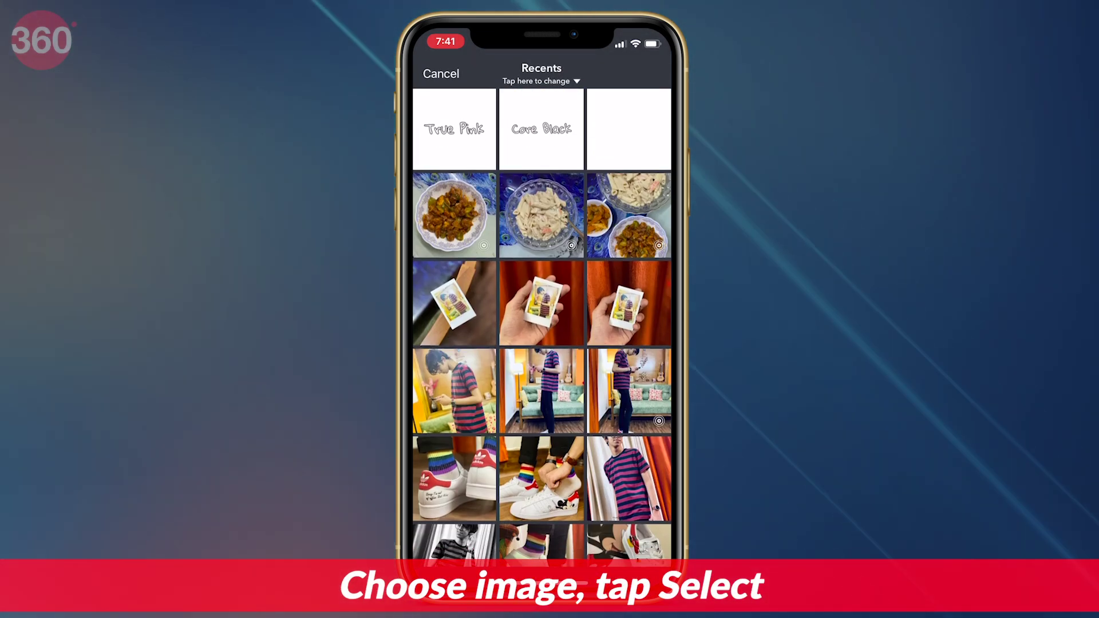
pyautogui.click(454, 334)
pyautogui.click(637, 74)
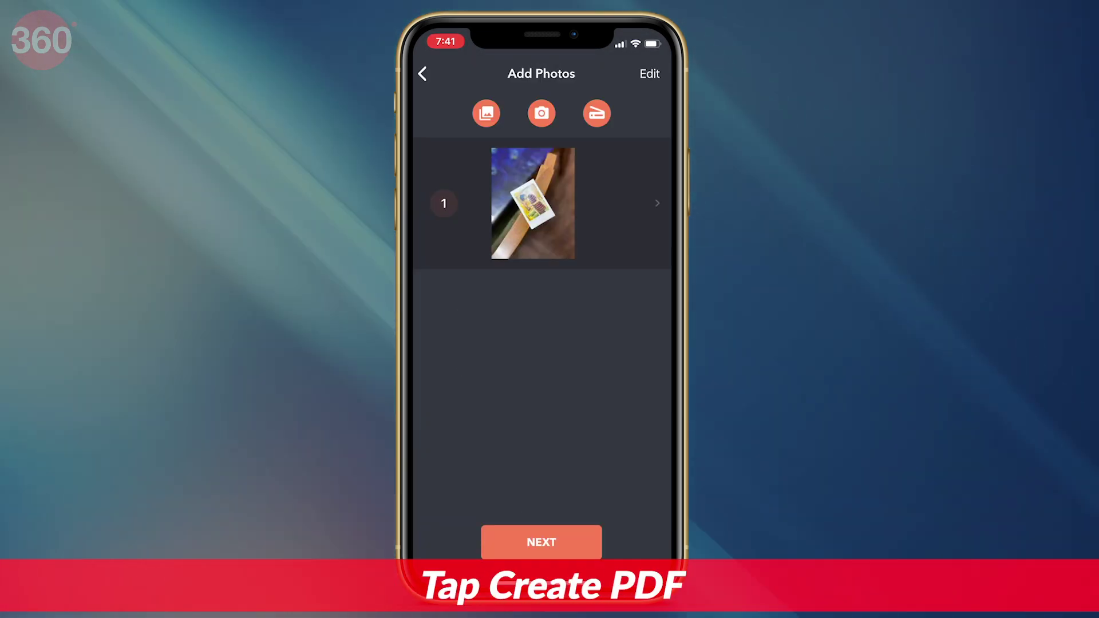
pyautogui.click(541, 543)
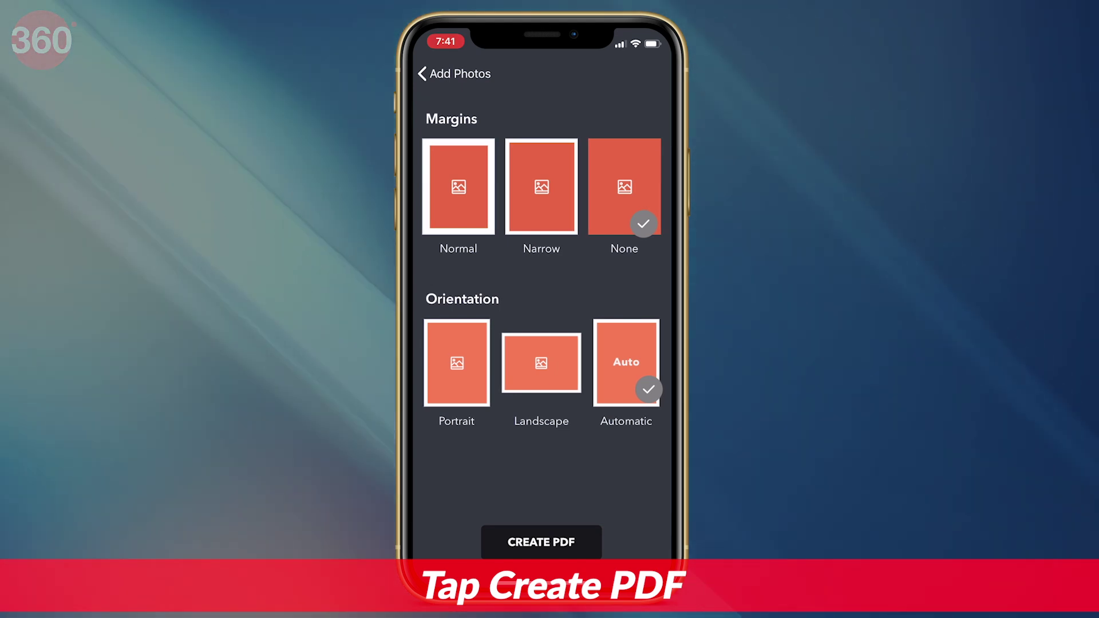
# - Create the PDF with the name 'Sample pdf file'
pyautogui.click(541, 542)
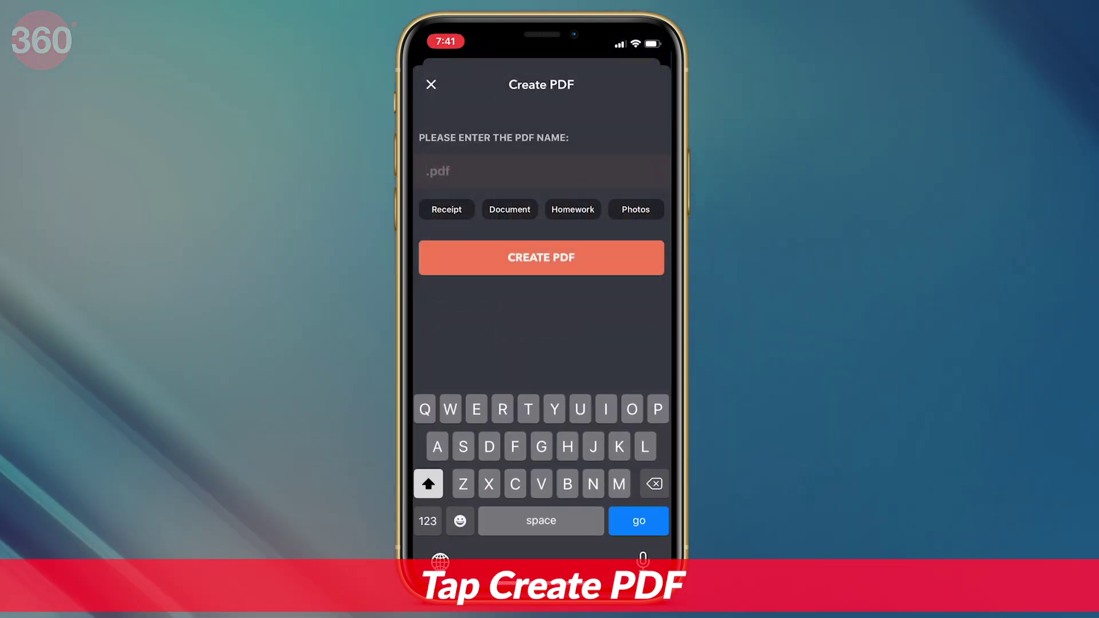
pyautogui.write('Sample')
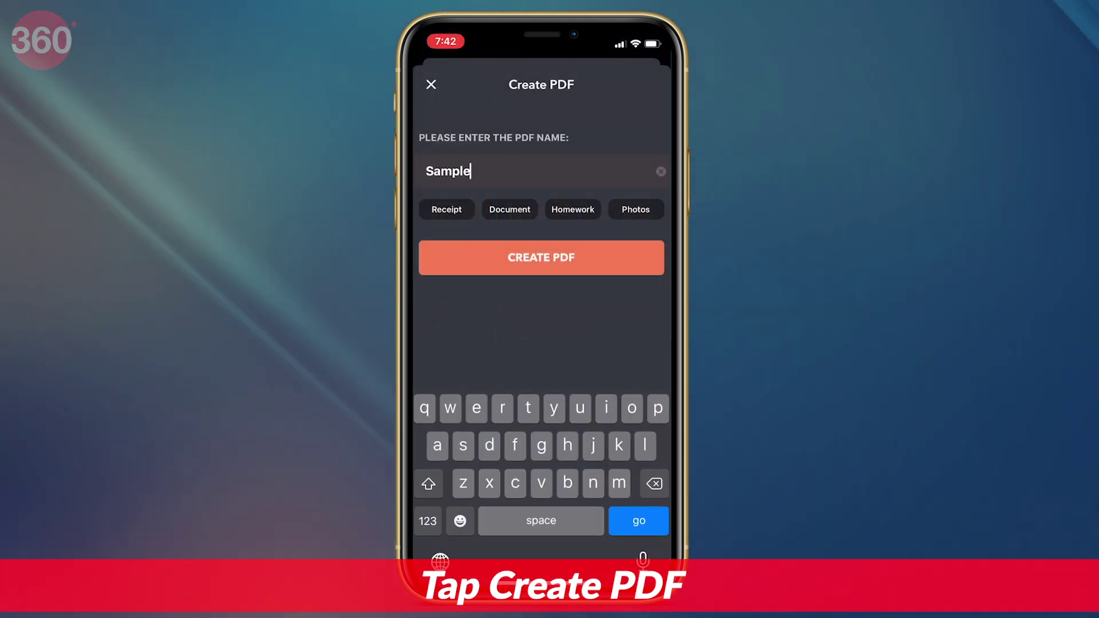
pyautogui.write(' pdf fi')
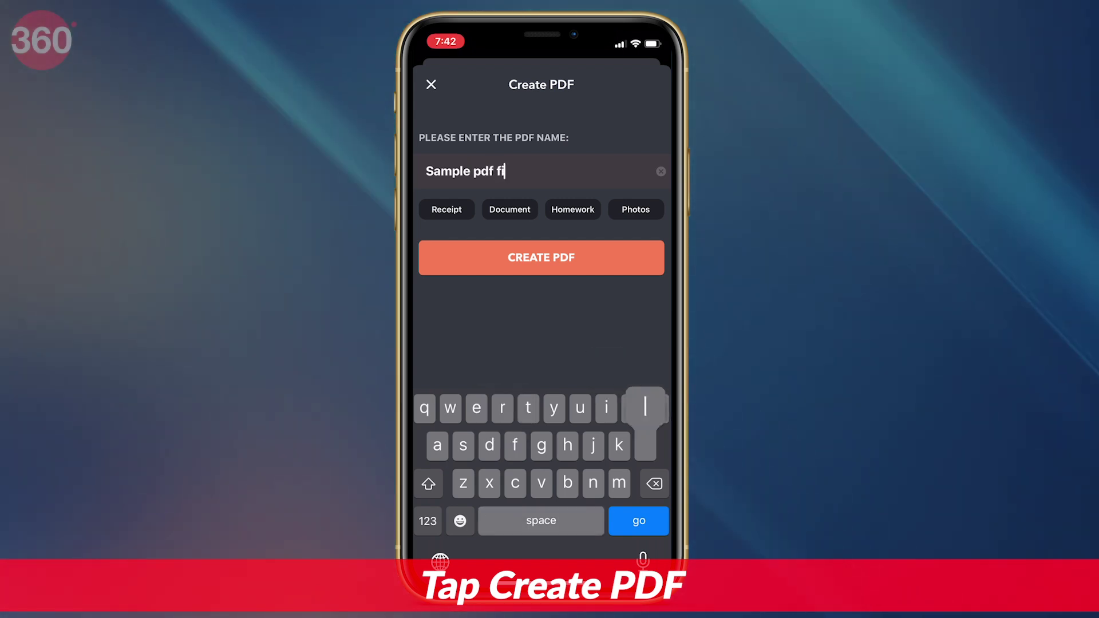
pyautogui.write('le')
pyautogui.click(541, 257)
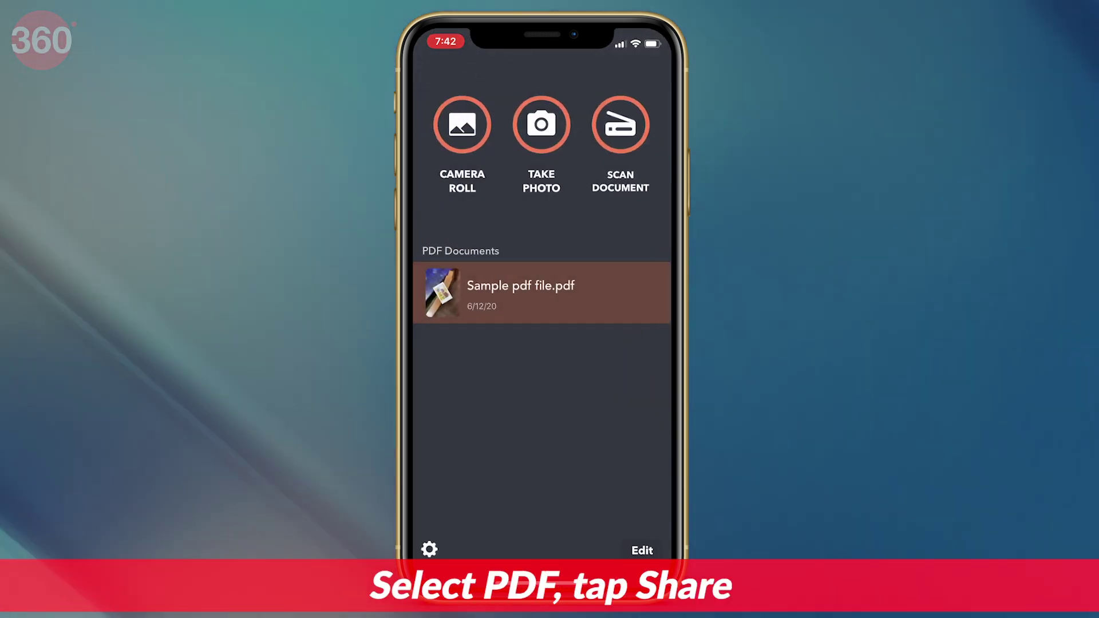
# - Share Sample pdf file.pdf via Save to Files into the Sample folder on the iPhone
pyautogui.click(520, 292)
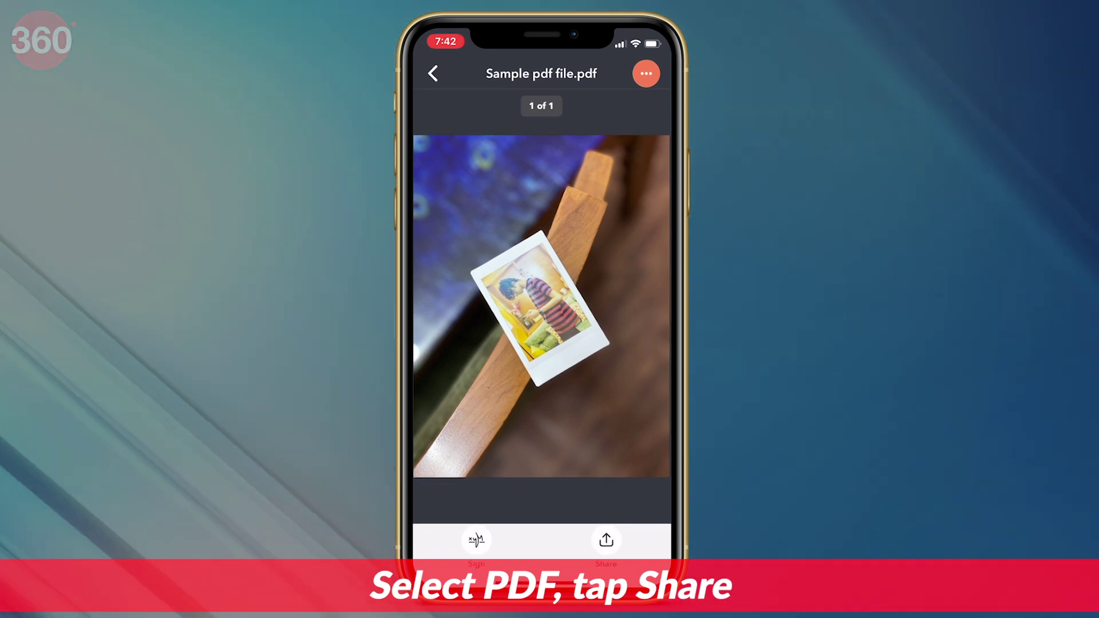
pyautogui.click(606, 540)
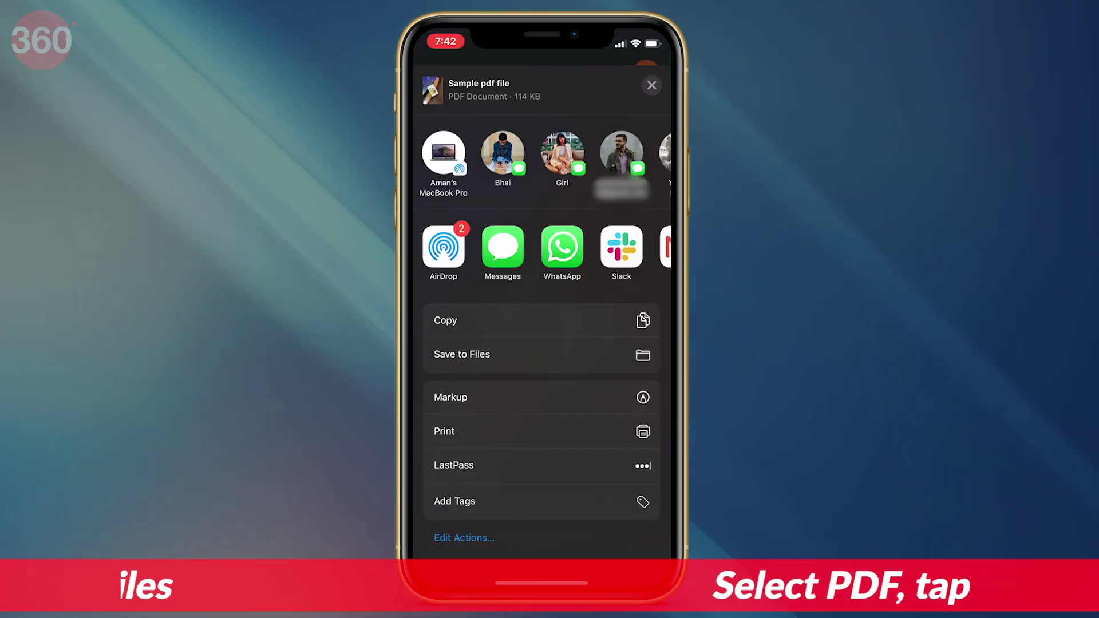
pyautogui.click(462, 354)
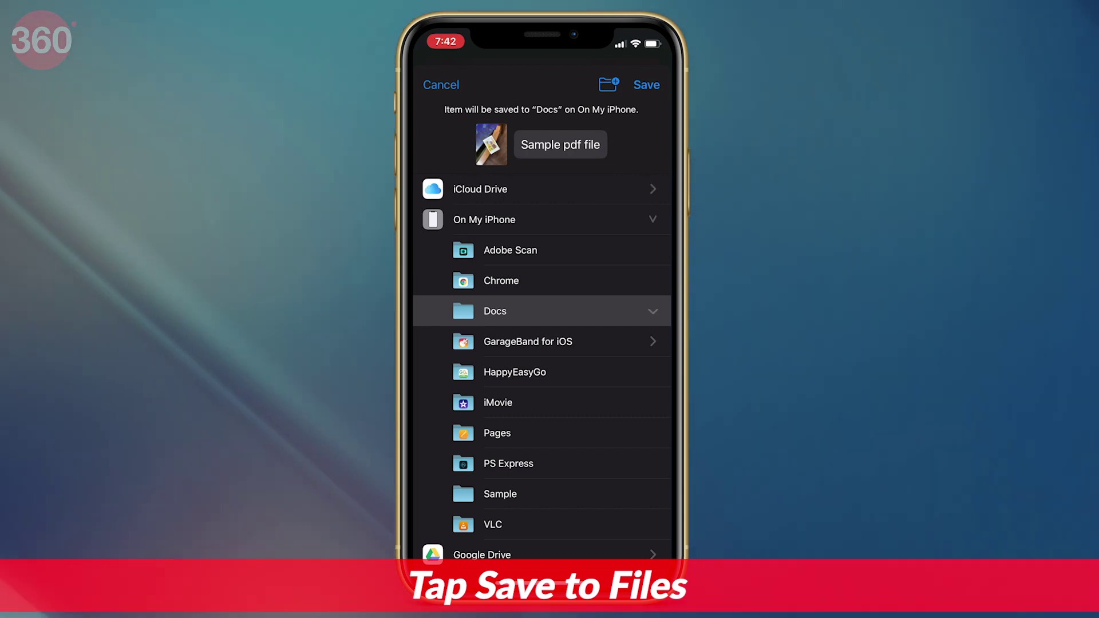
pyautogui.click(500, 493)
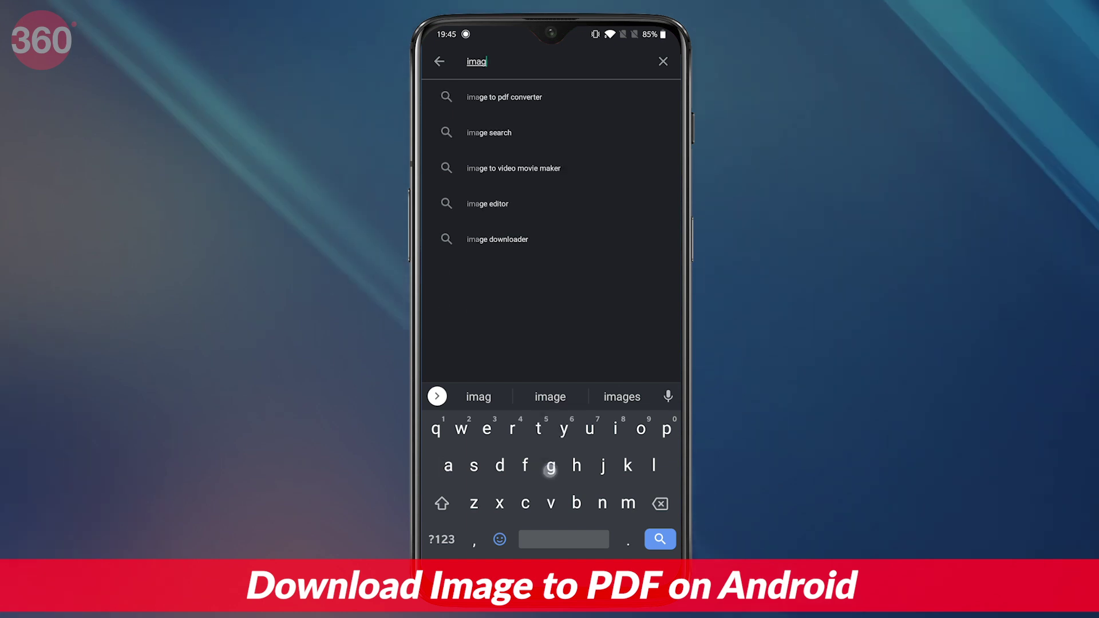
# - Search 'image to pdf converter' in Play Store, then install and launch Image to PDF Converter
pyautogui.write('e to')
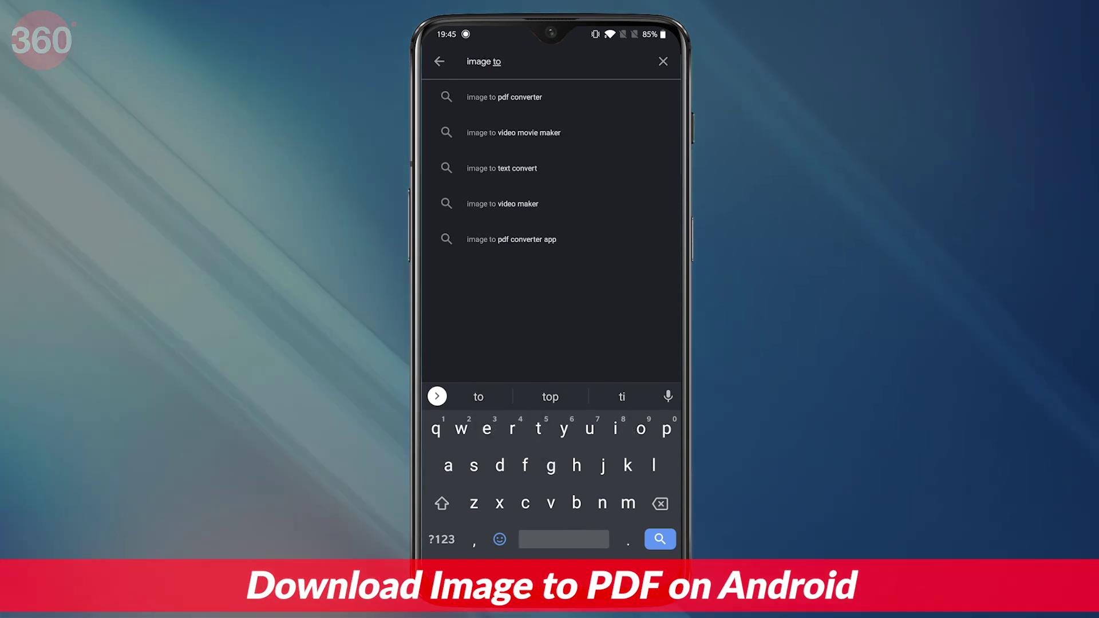
pyautogui.click(504, 96)
pyautogui.click(515, 263)
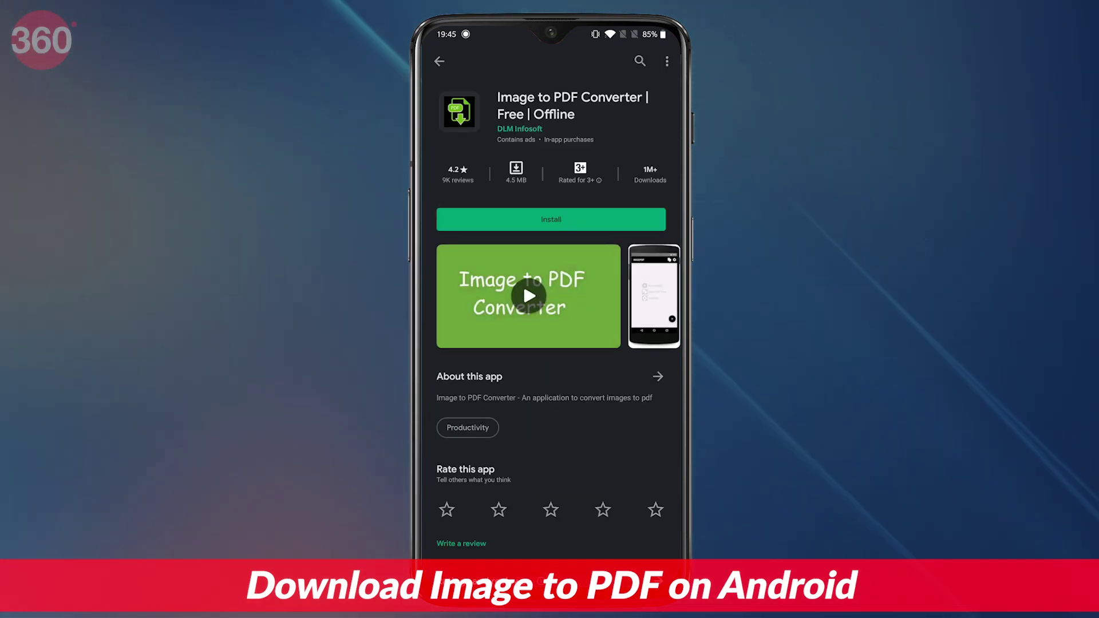
pyautogui.click(552, 219)
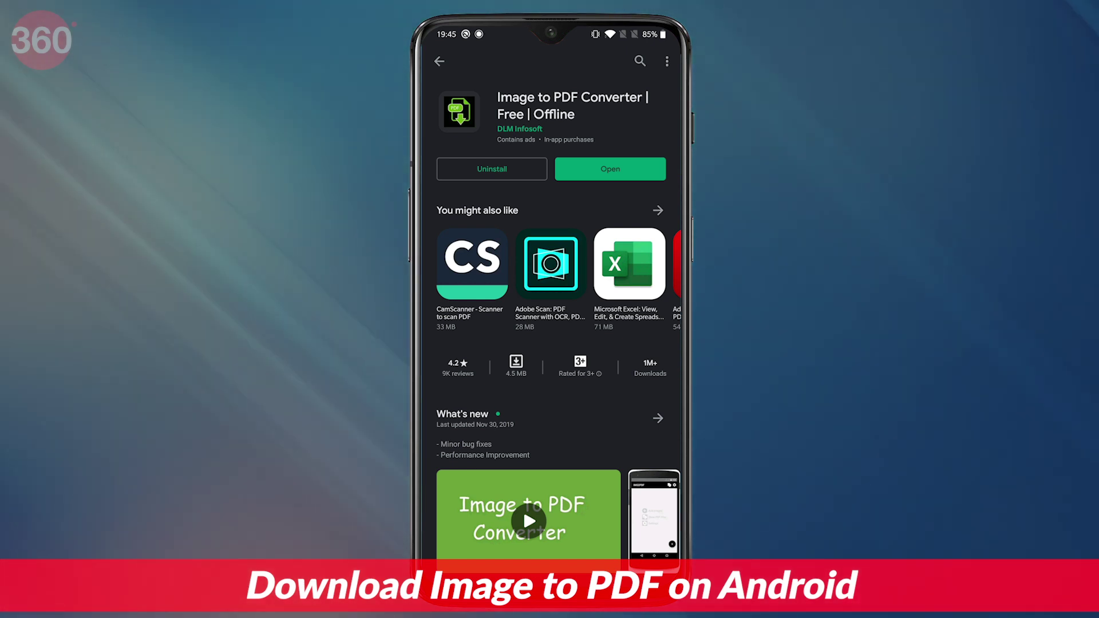
pyautogui.click(610, 170)
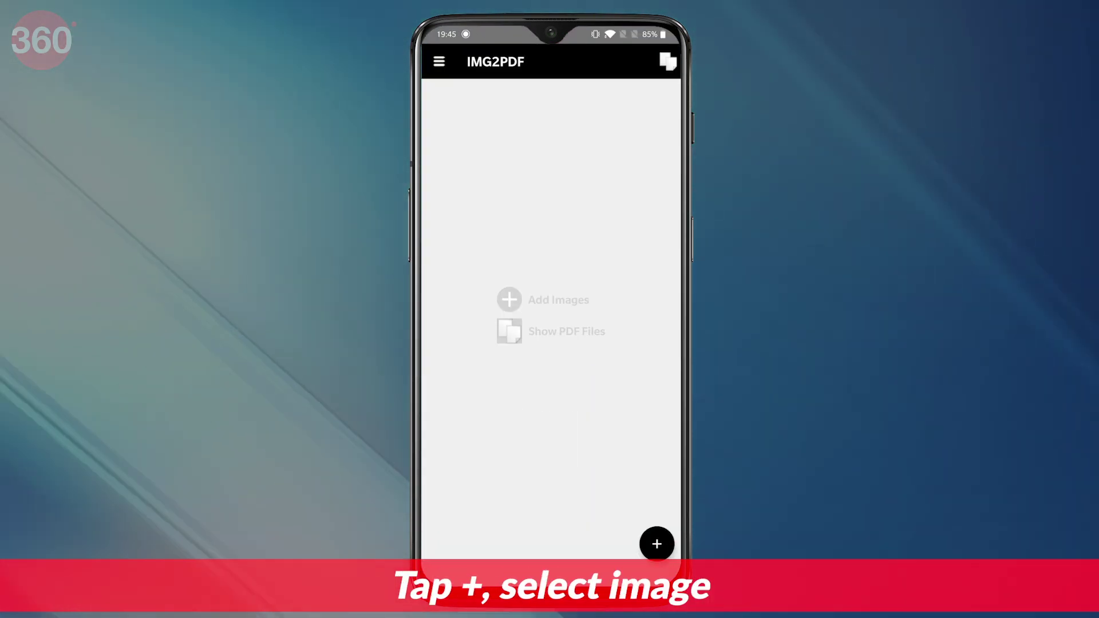
# - Add the sticker photo after granting photo access, then start converting it to PDF
pyautogui.click(657, 544)
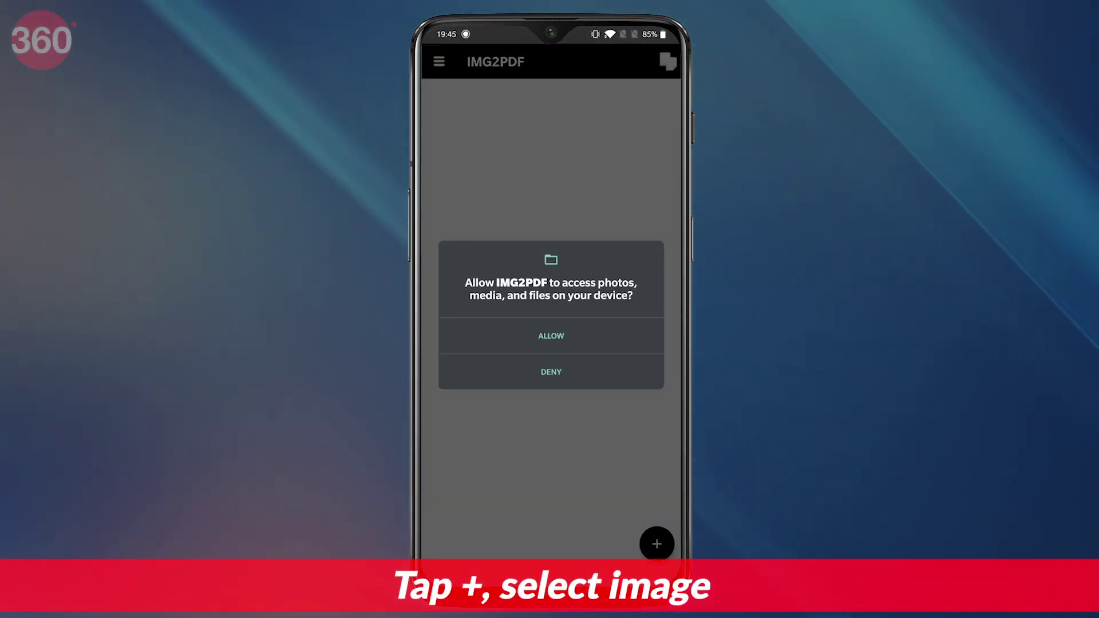
pyautogui.click(589, 334)
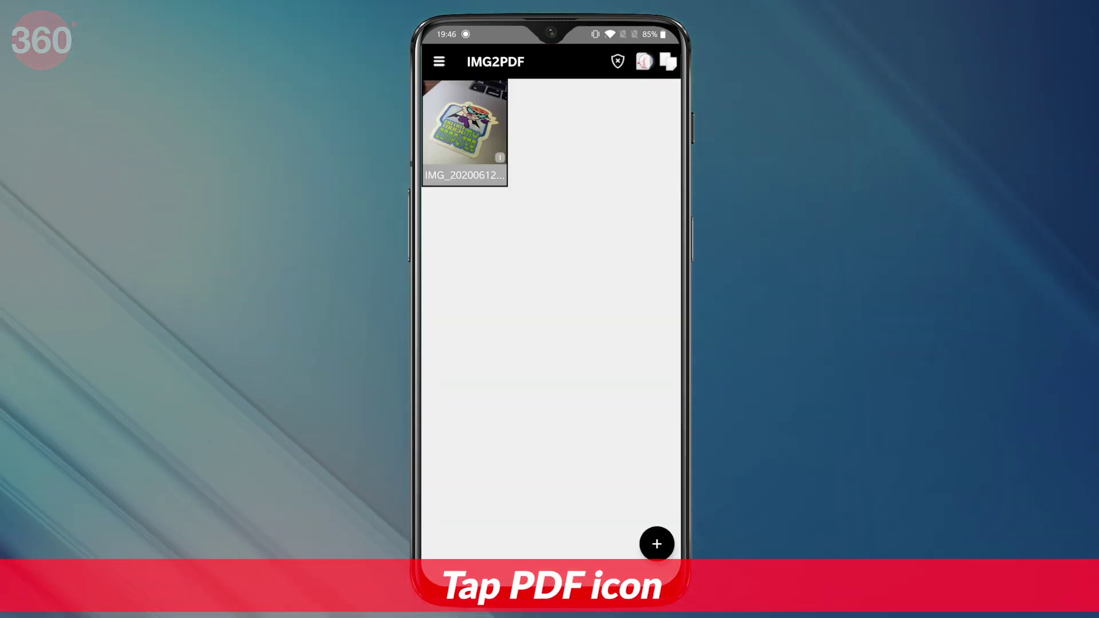
pyautogui.click(643, 62)
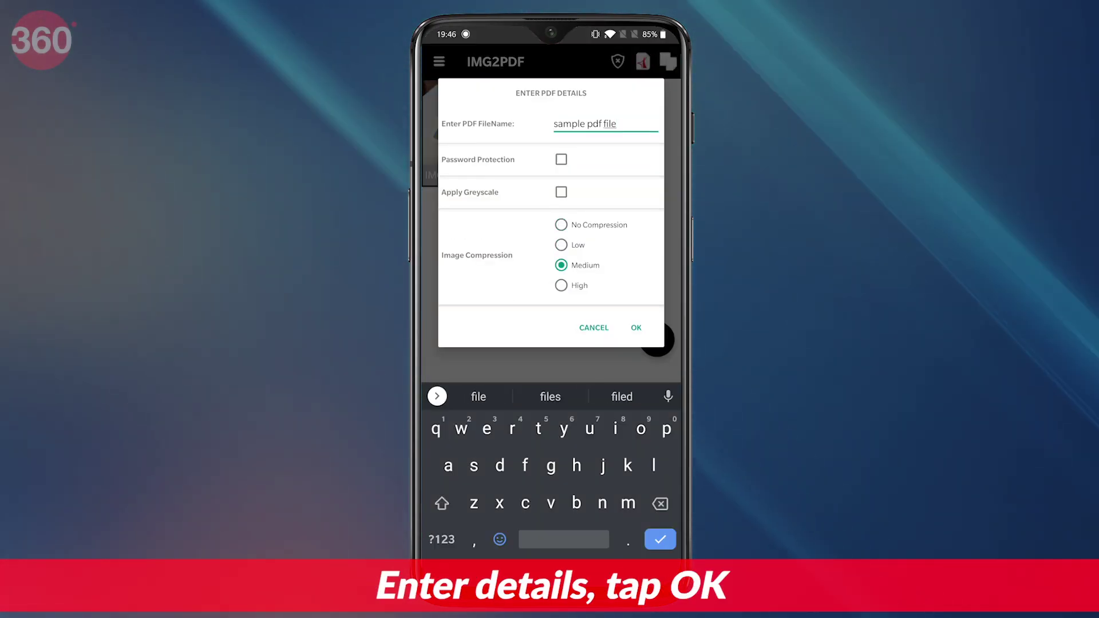